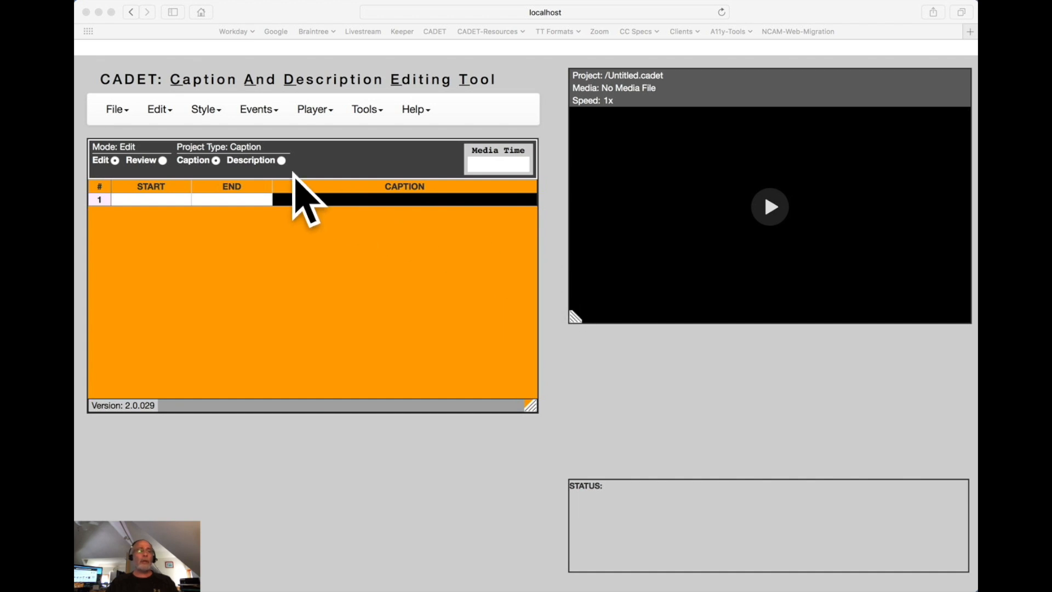
Step: Open the media file genome.mp4 from the Desktop folder
click(114, 111)
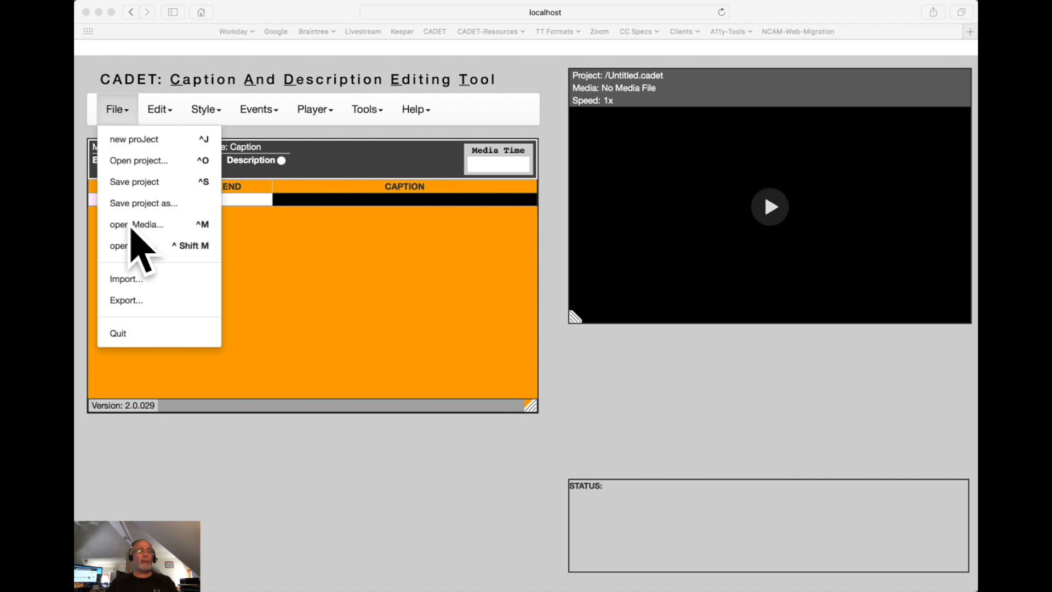
click(131, 225)
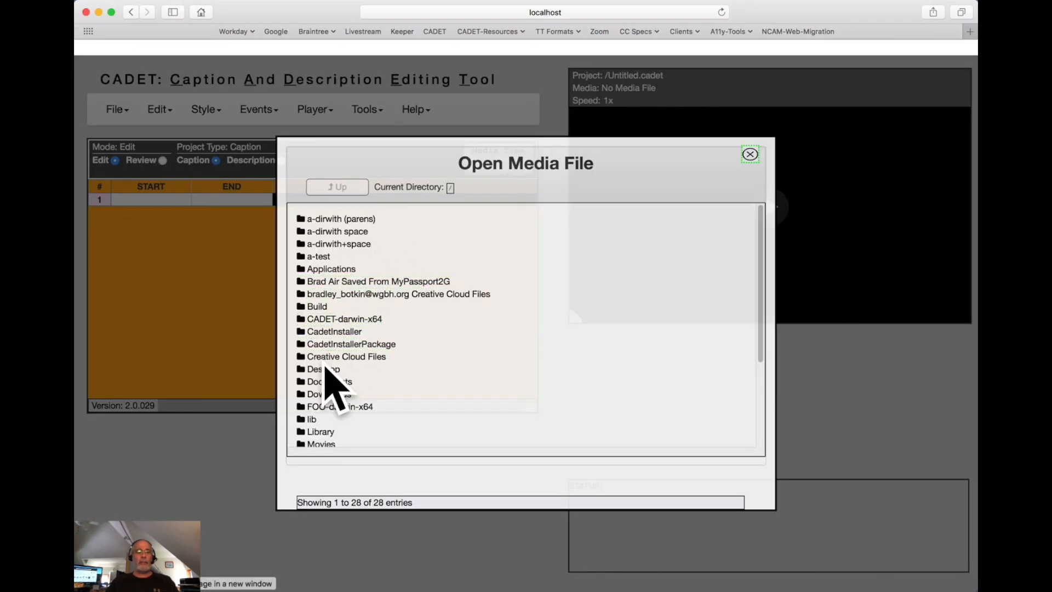
click(318, 373)
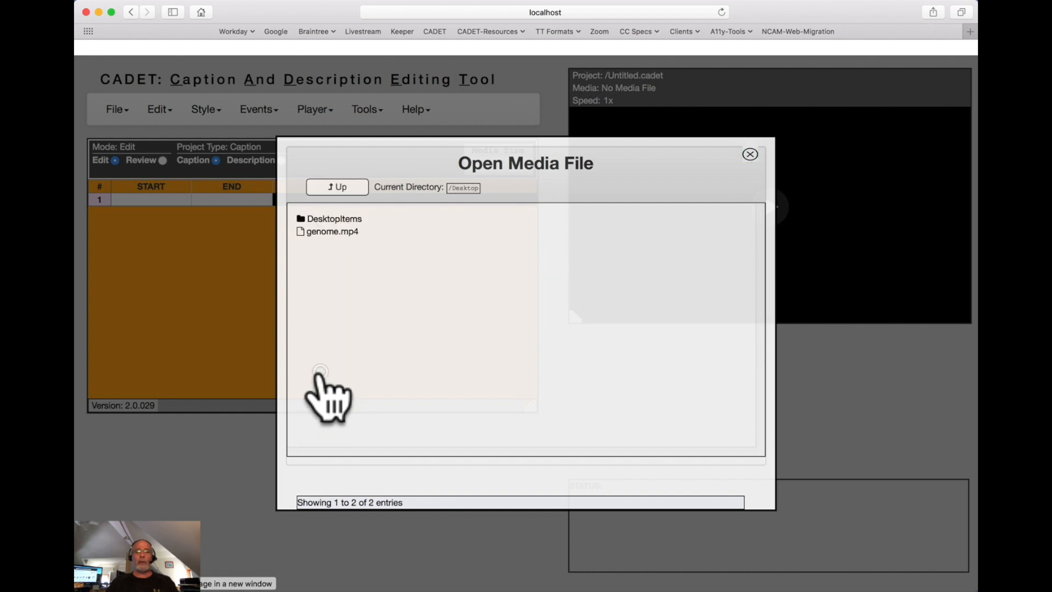
click(329, 232)
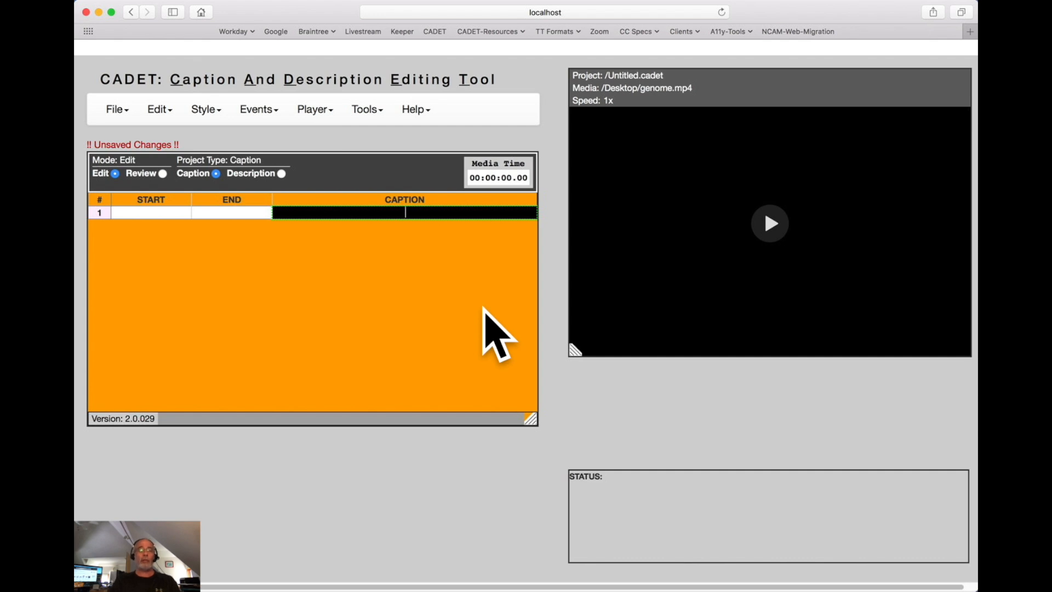
Step: Play the opening seconds, pause, and enter "The genome is a storybook that's been edited for a couple billion years." as caption 1, ending the row
key(ctrl+space)
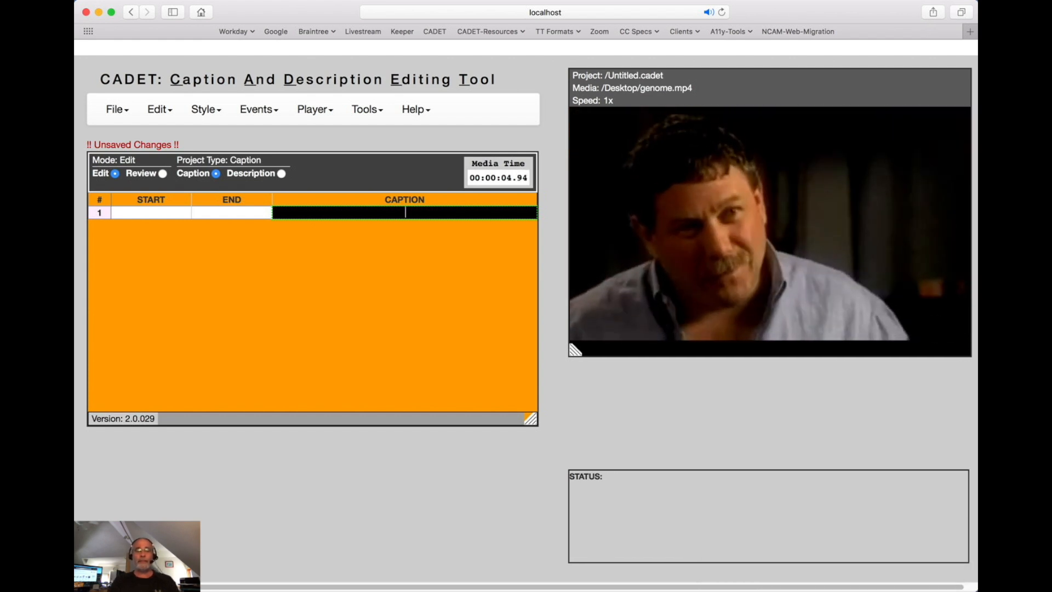
key(ctrl+space)
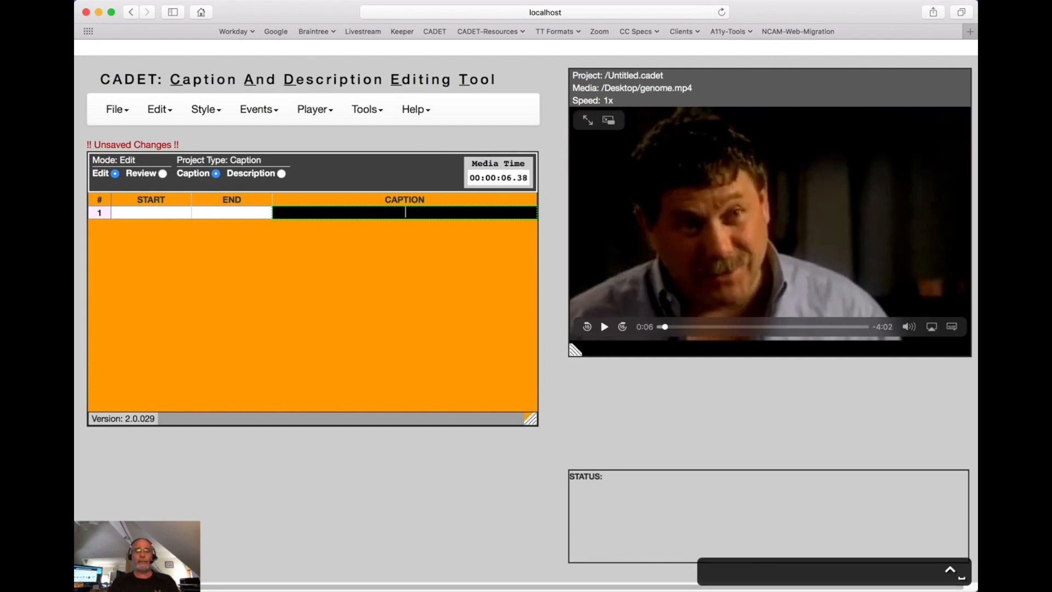
text(The ge)
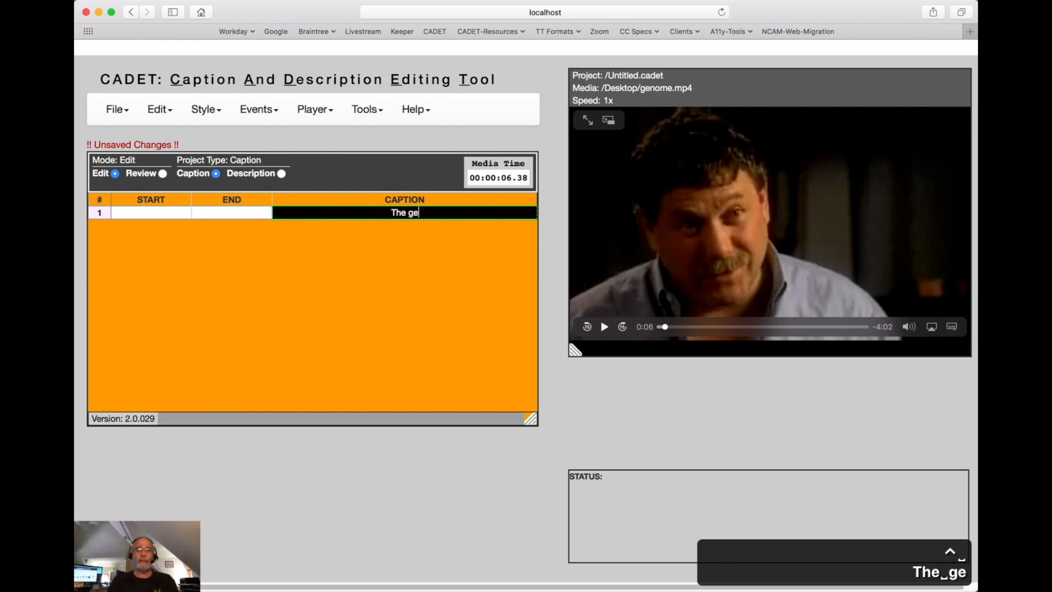
text(nome is a storybook that's been edite)
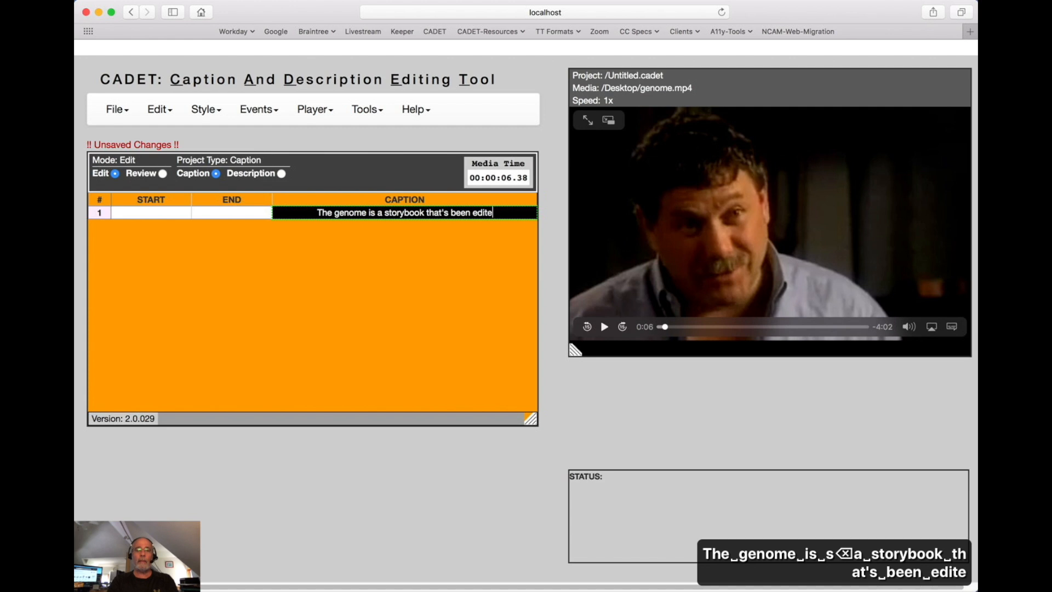
text(d for a couple )
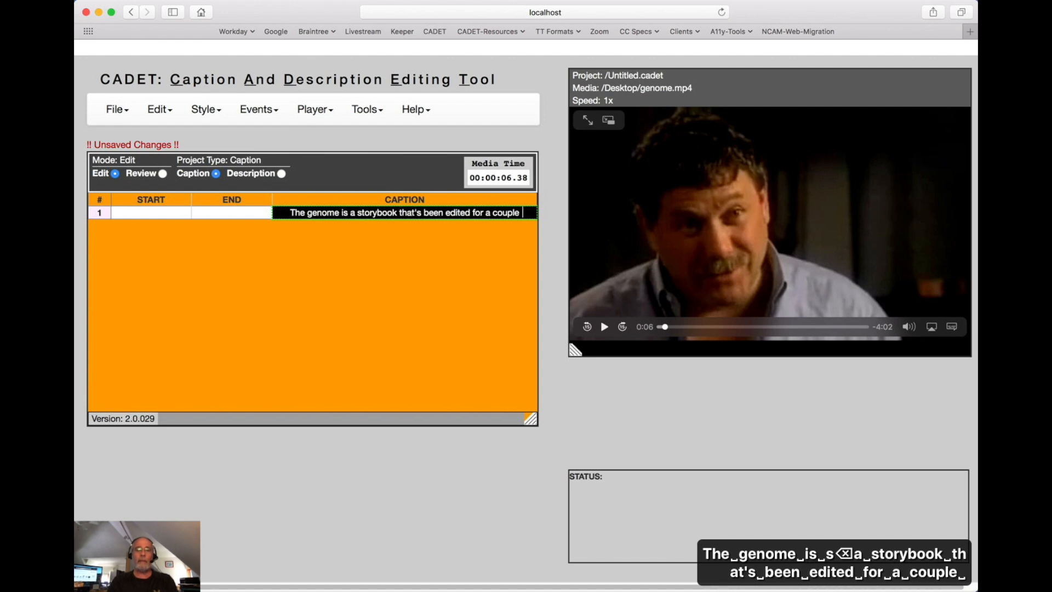
text(billion years.)
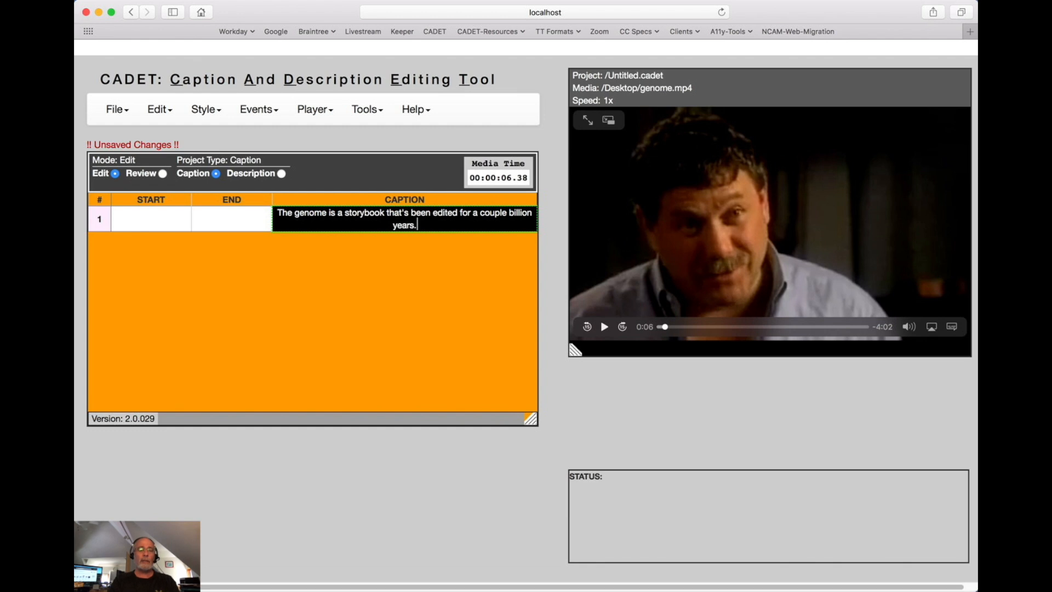
key(Return)
key(Return)
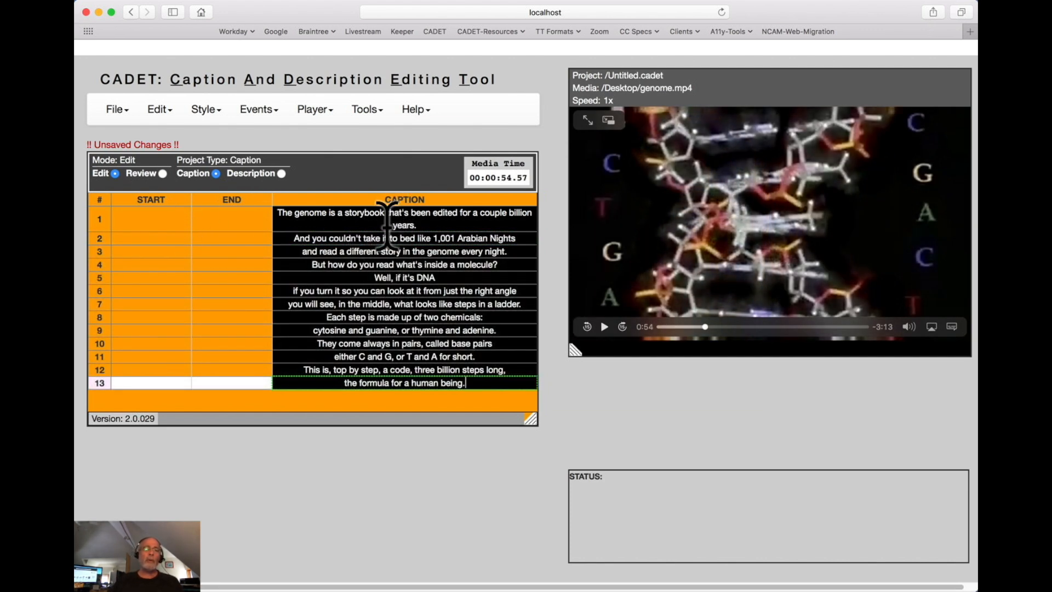
click(158, 219)
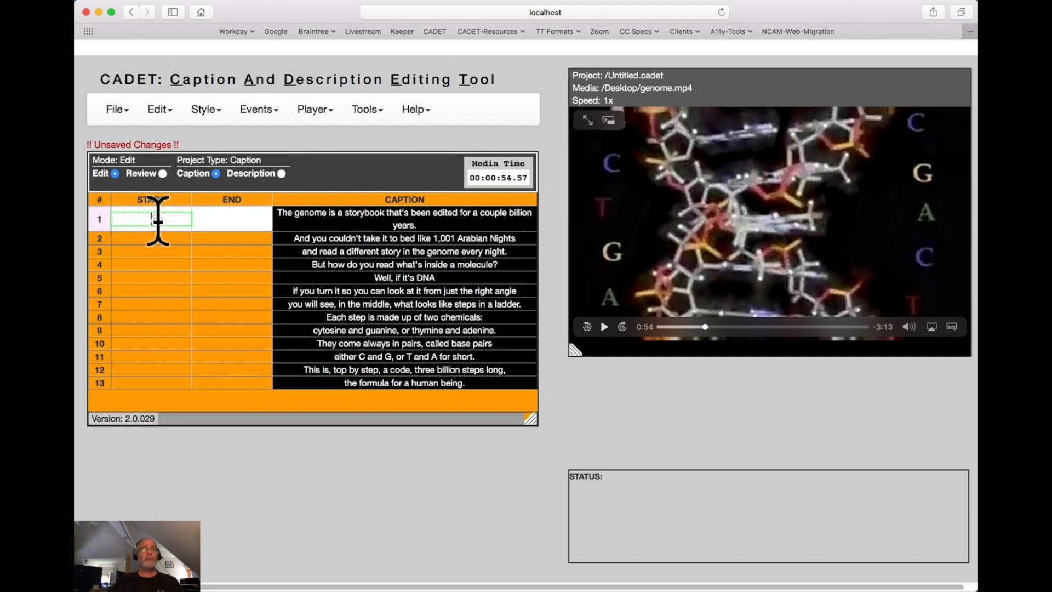
click(243, 116)
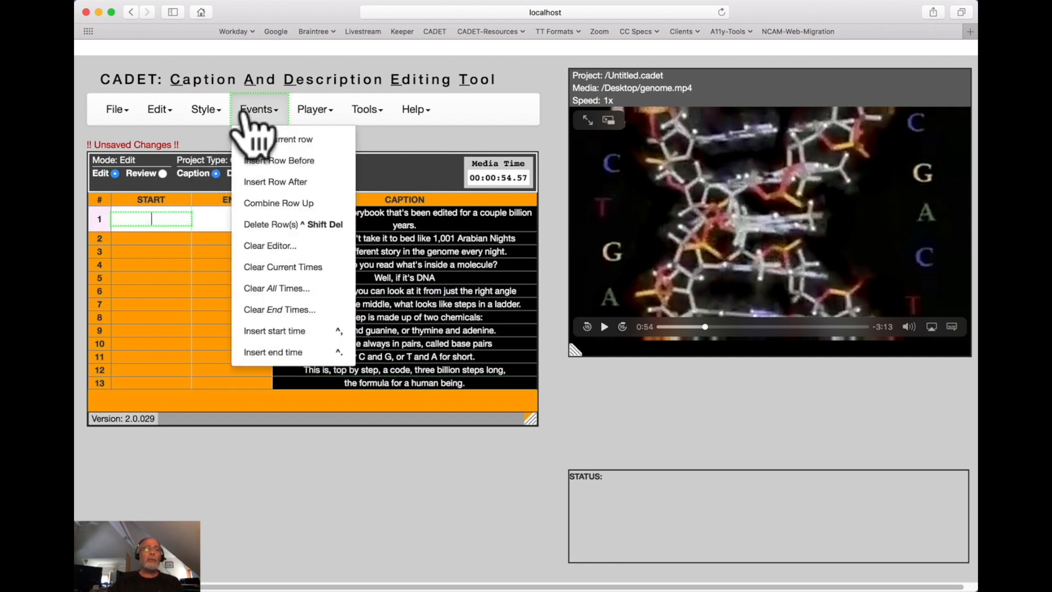
click(264, 109)
click(264, 110)
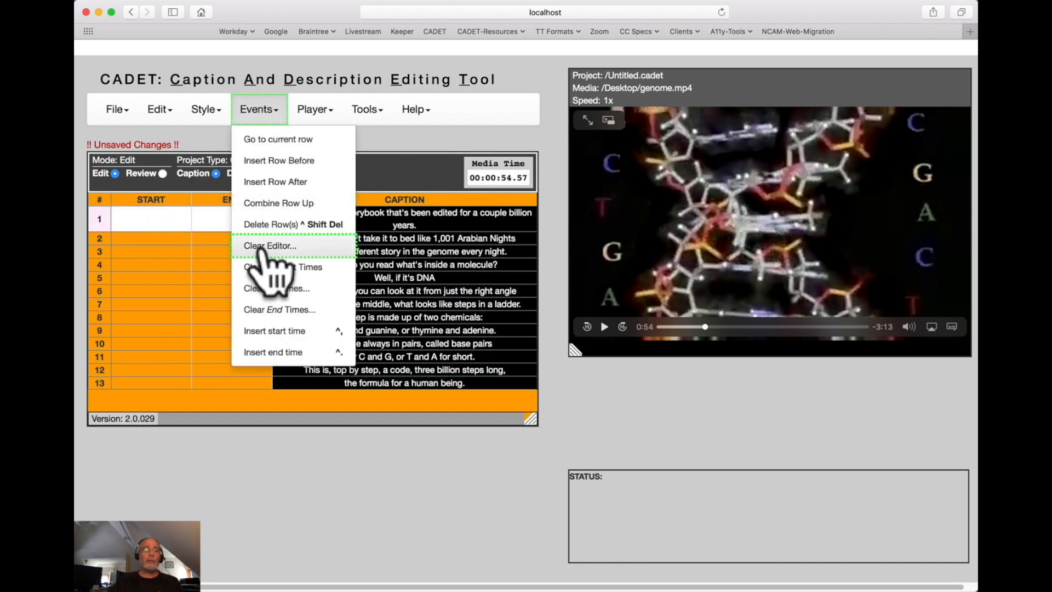
click(273, 352)
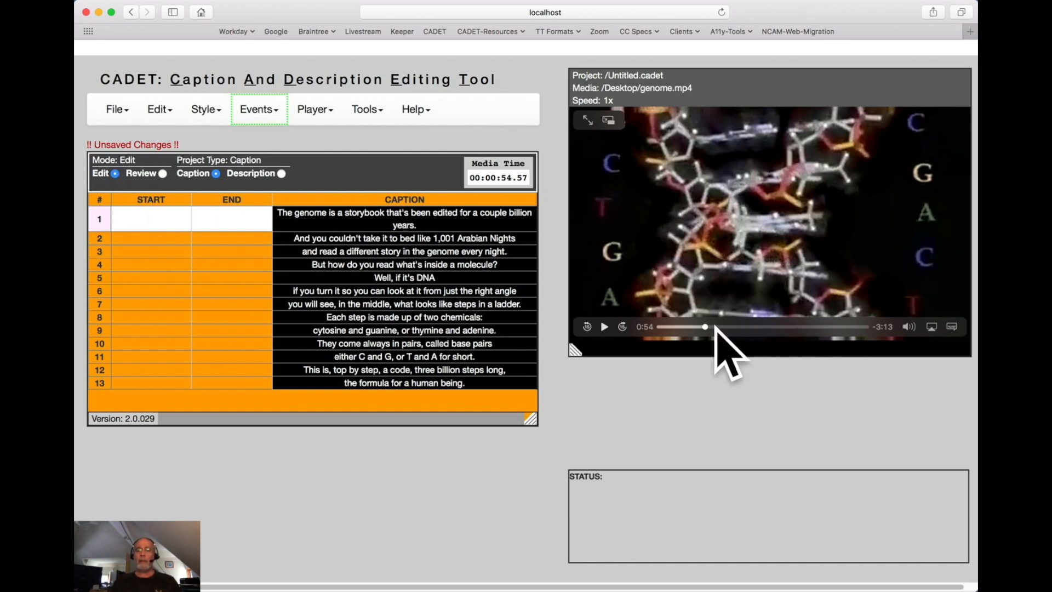
Step: Rewind and play the video, stamping start times on captions 1 to 13 as spoken, from 00:00:01.14 to 00:00:53.42, and pause
click(689, 326)
drag(688, 326, 652, 327)
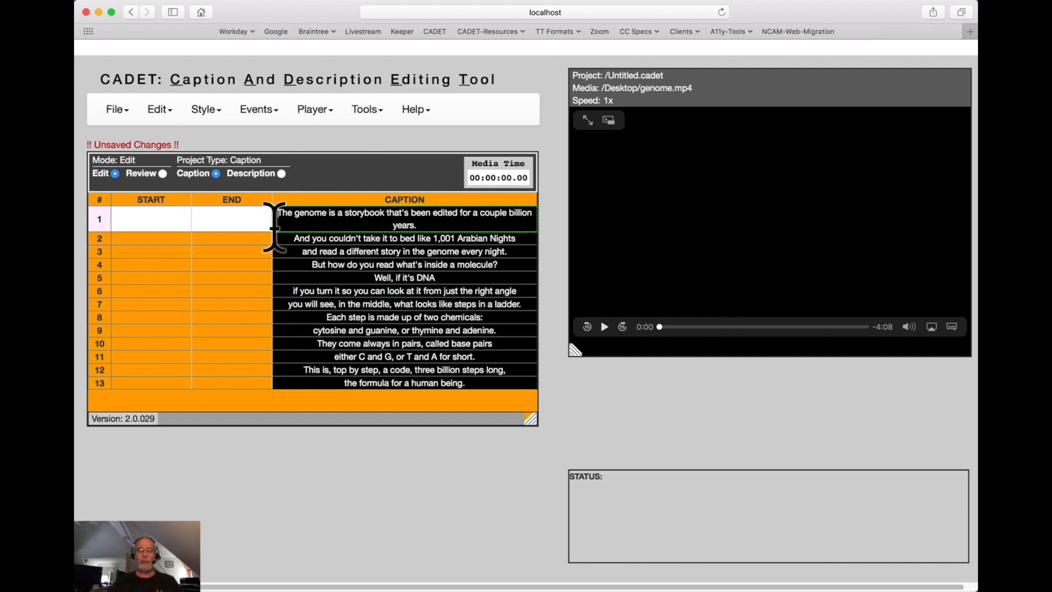
key(ctrl+space)
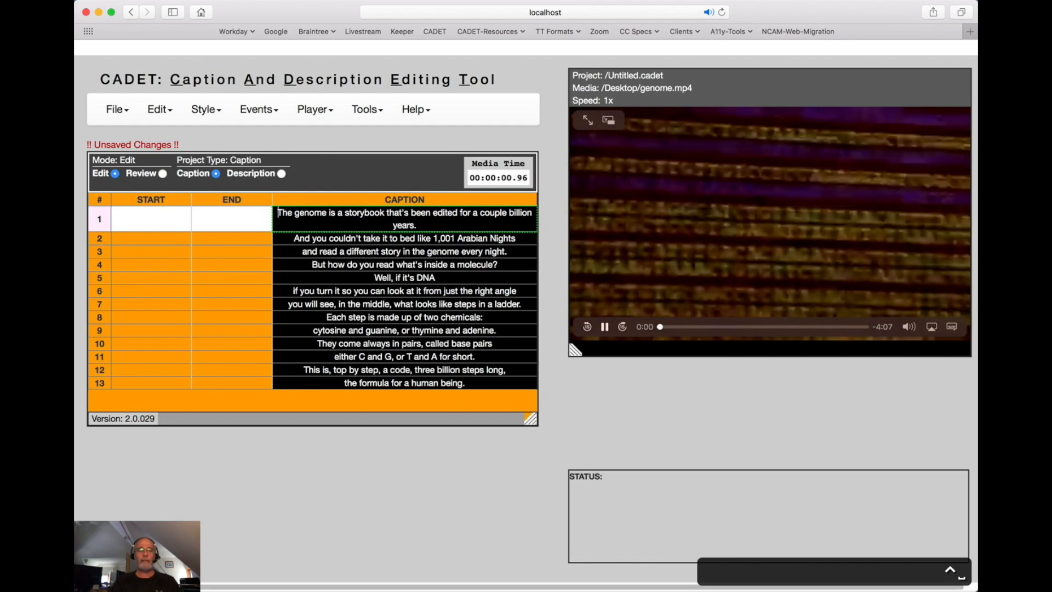
key(ctrl+comma)
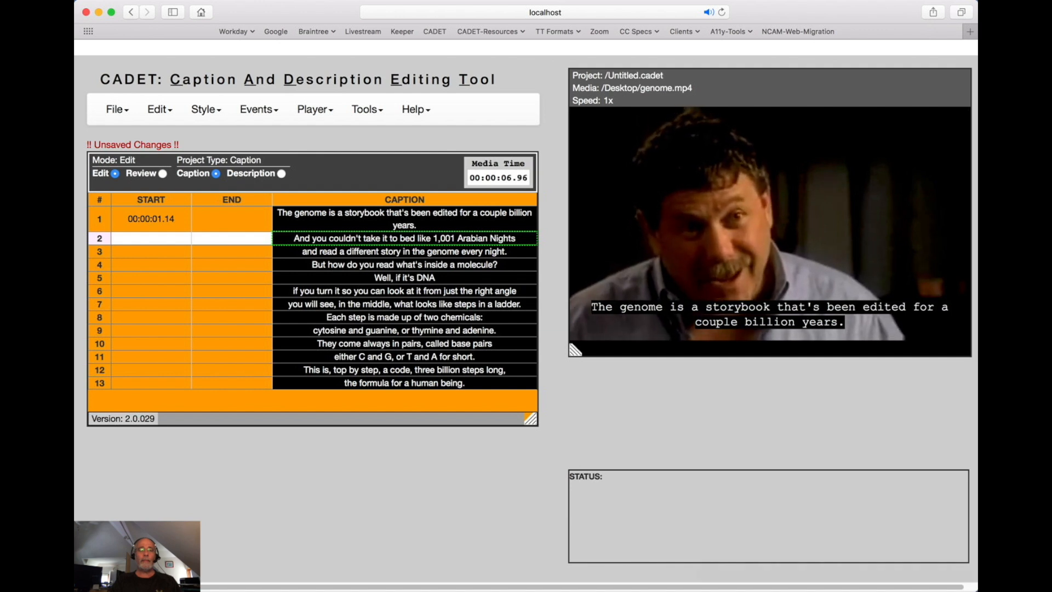
key(ctrl+comma)
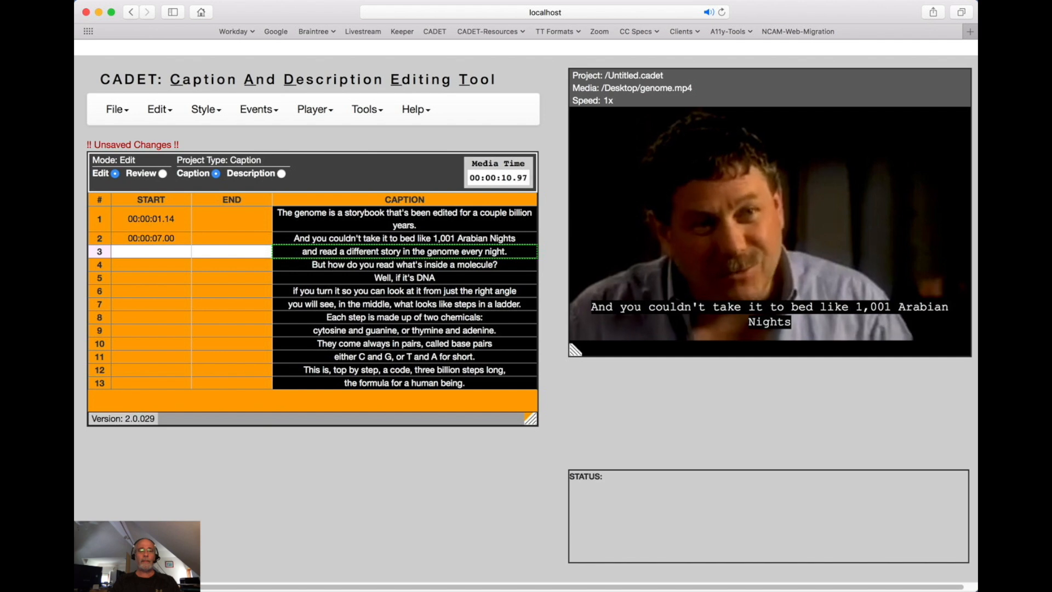
key(ctrl+comma)
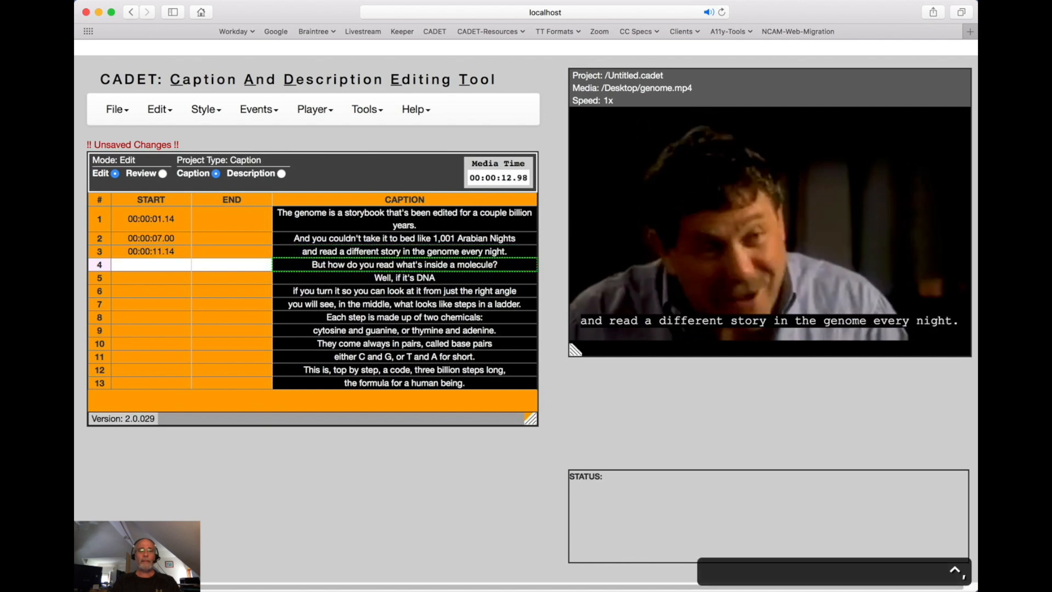
key(ctrl+comma)
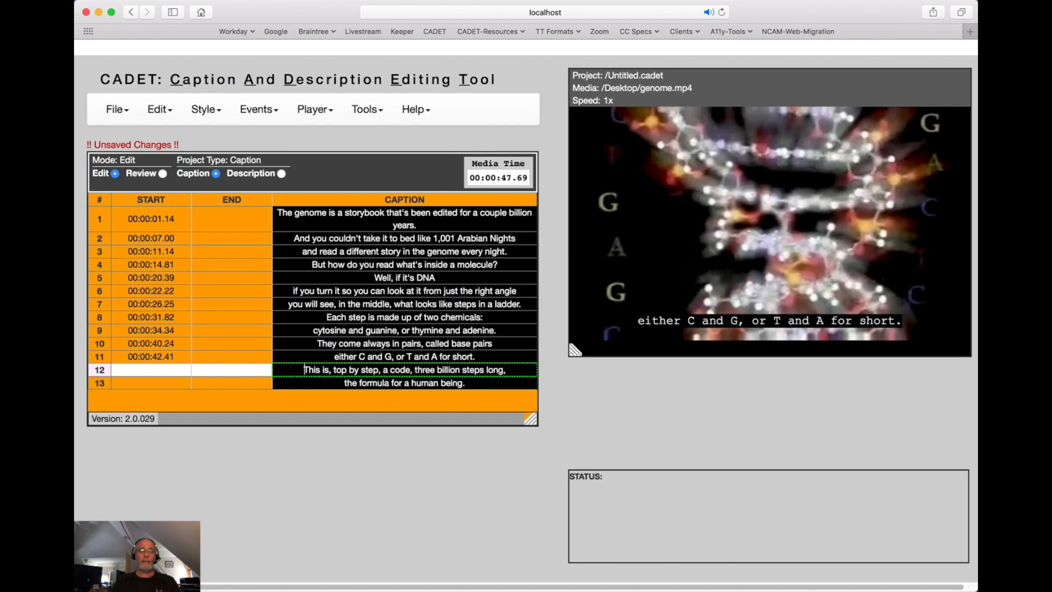
key(ctrl+comma)
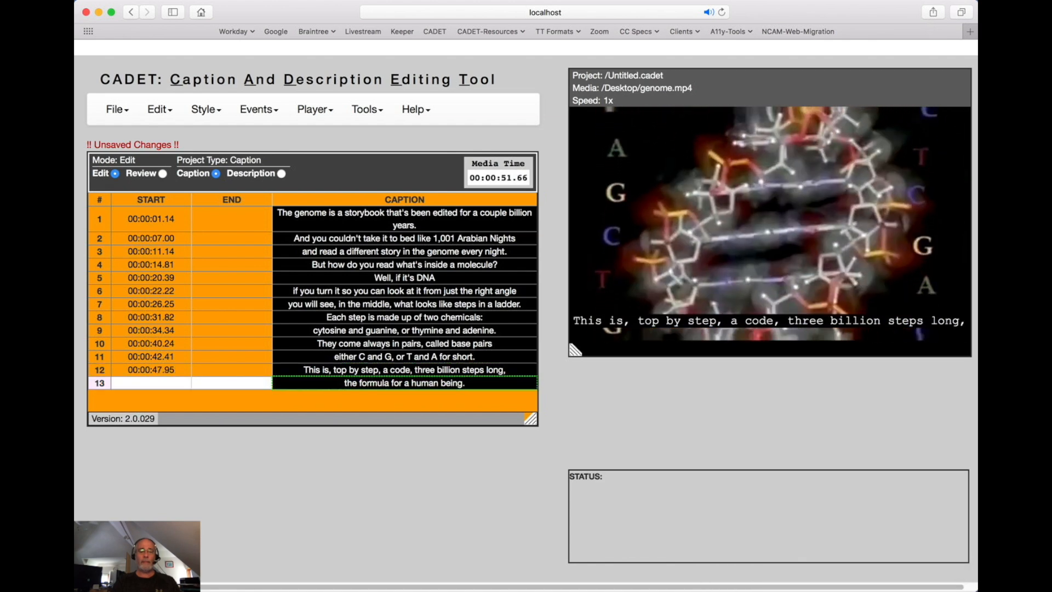
key(ctrl+comma)
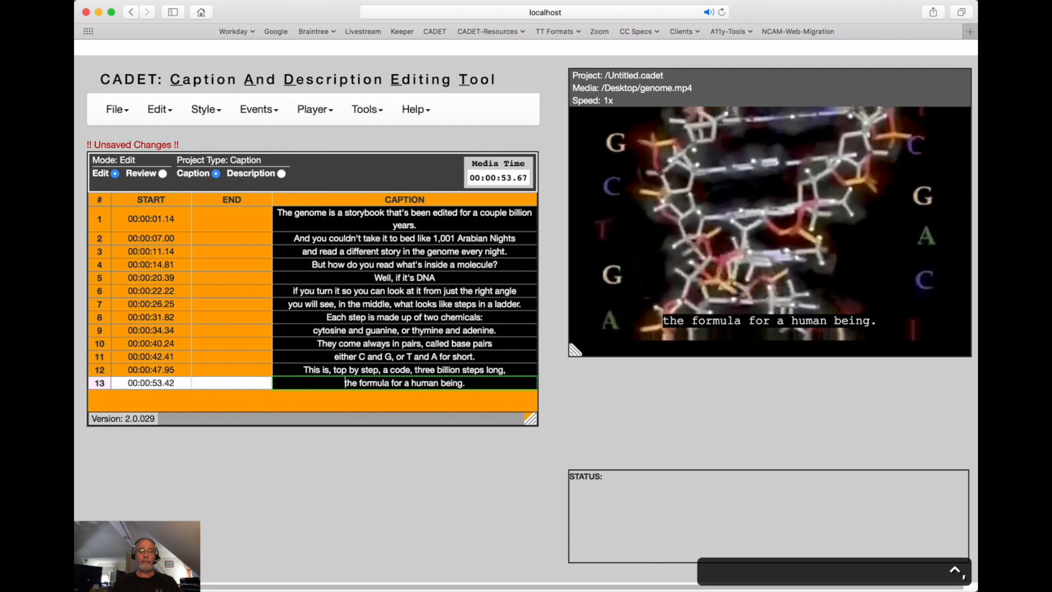
key(ctrl+space)
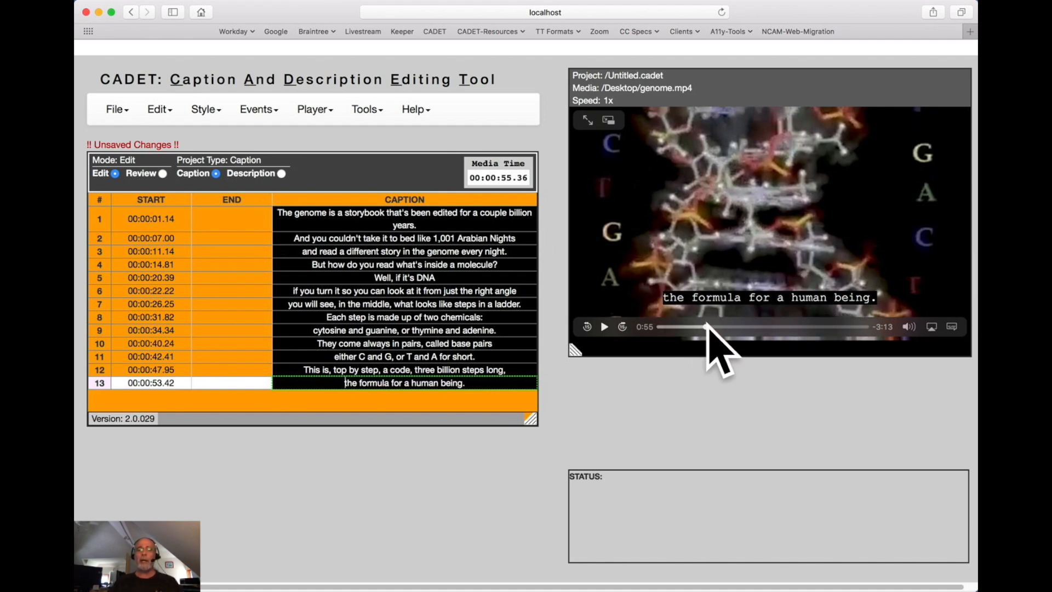
Step: Replay the video from the beginning to check the timing and layout of the captions
drag(707, 326, 638, 326)
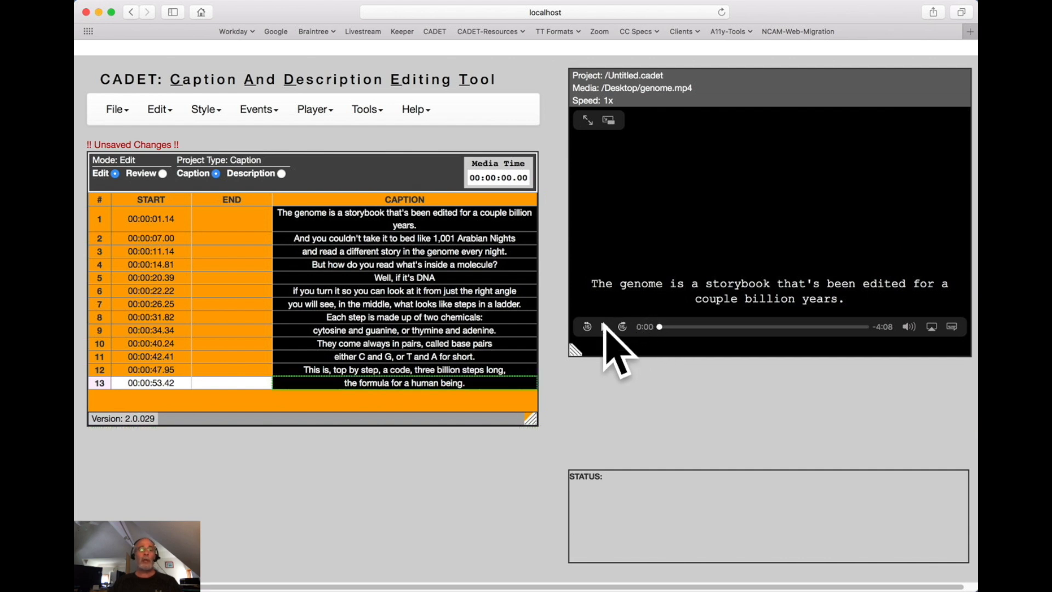
click(606, 327)
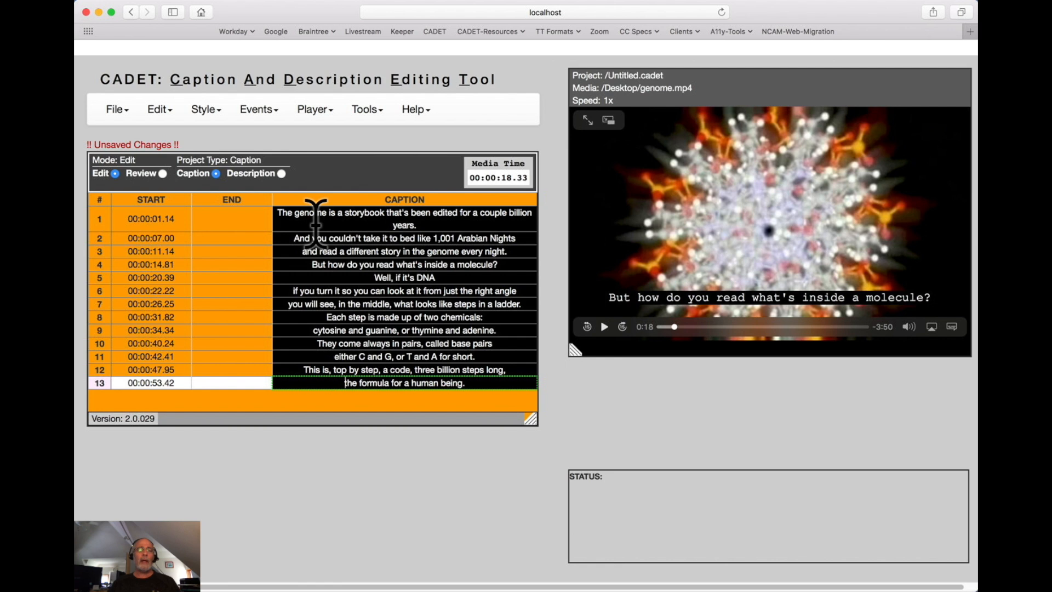
Step: Break caption 1 into two lines before "for a couple billion years."
click(314, 219)
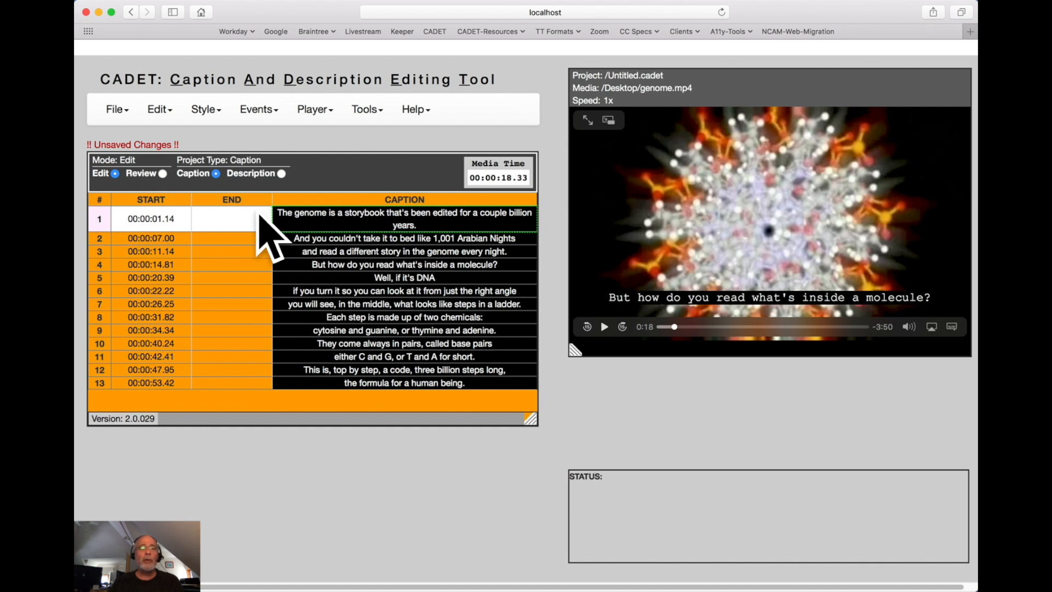
click(461, 213)
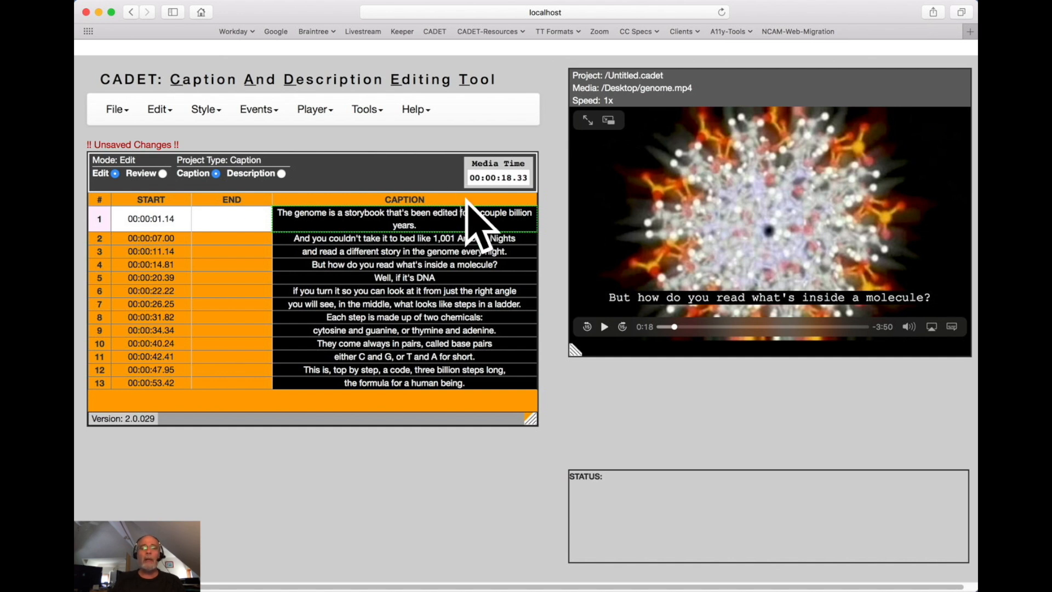
key(BackSpace)
key(Return)
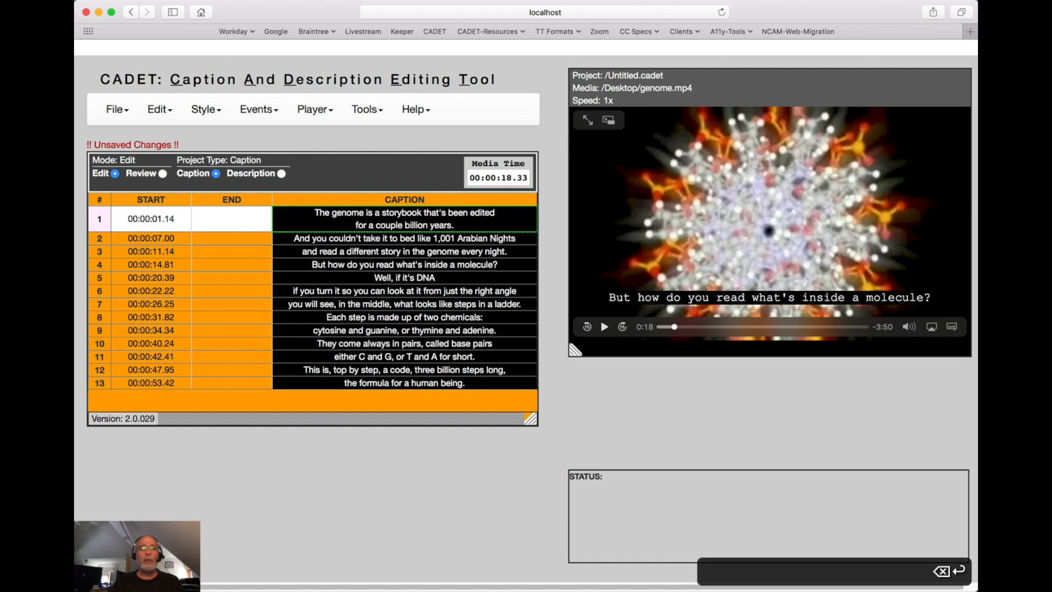
Step: Break the remaining long captions into two lines at natural phrases, from "like 1,001 Arabian Nights" in caption 2 to "three billion steps long," in caption 12
click(418, 240)
key(BackSpace)
key(Return)
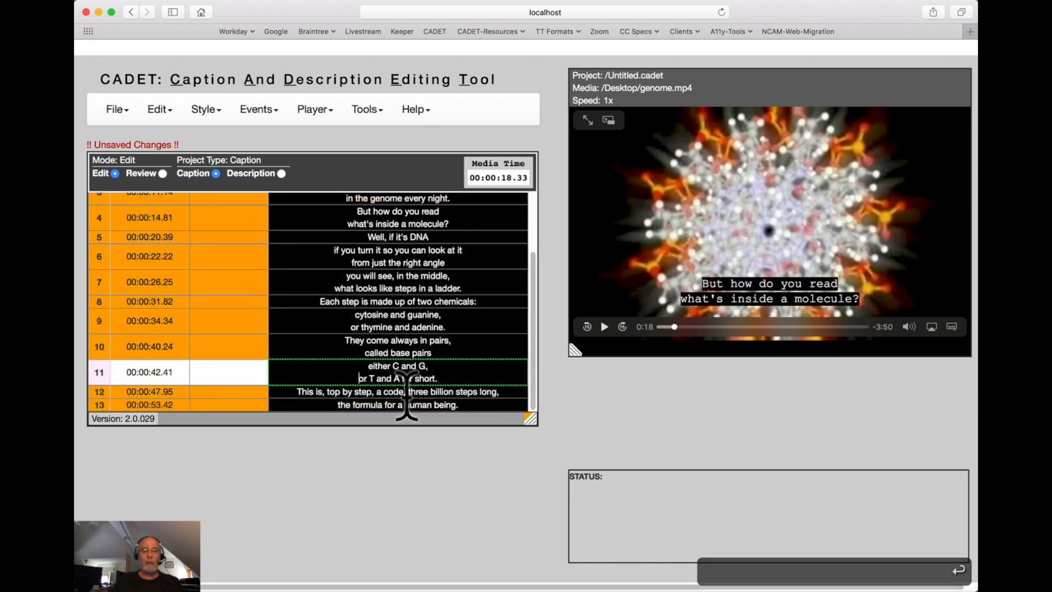
click(412, 391)
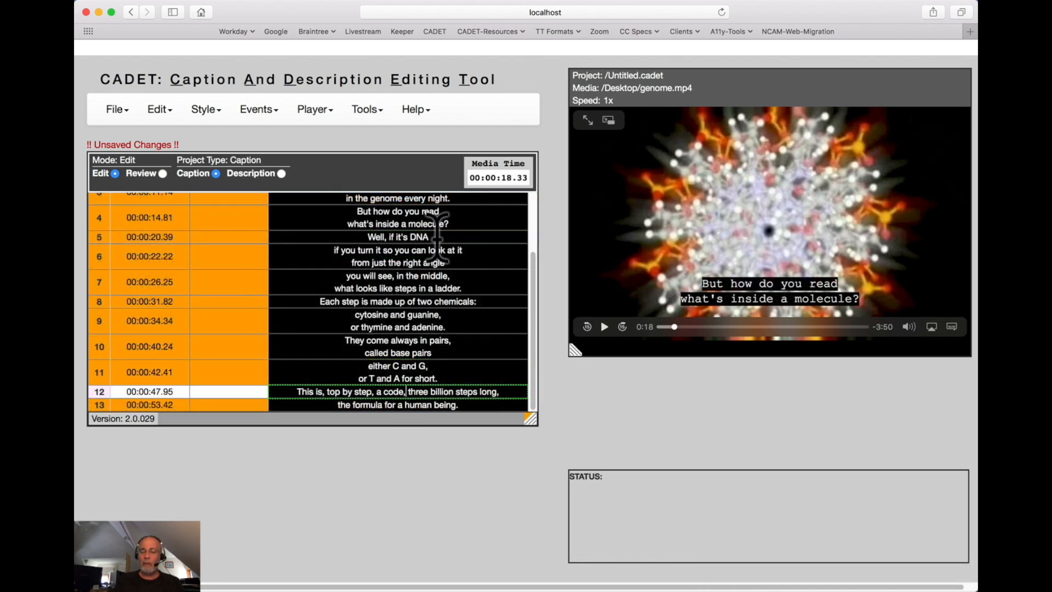
key(Return)
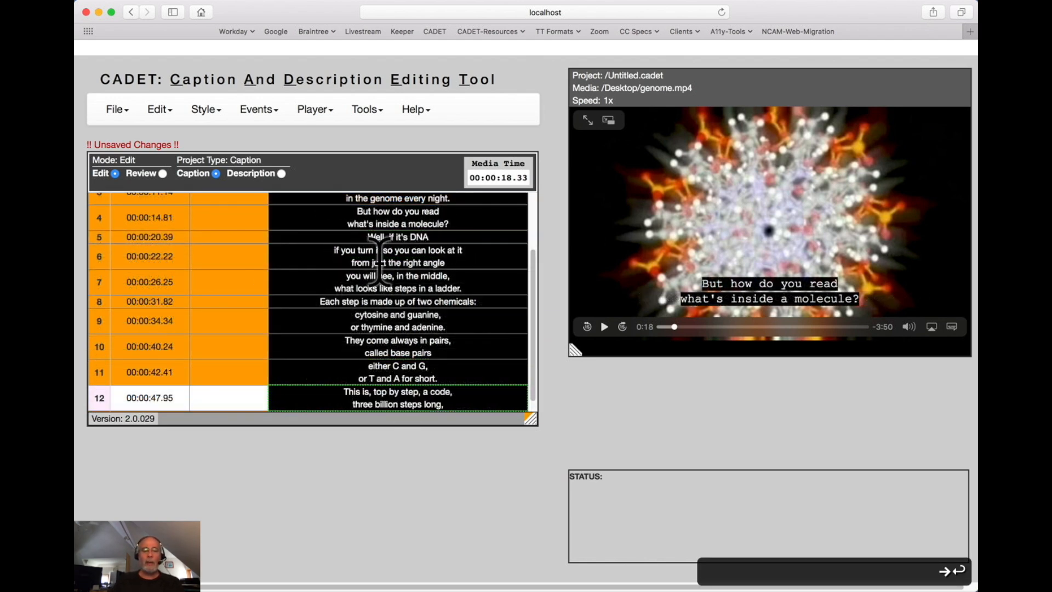
scroll(379, 263, down, 1)
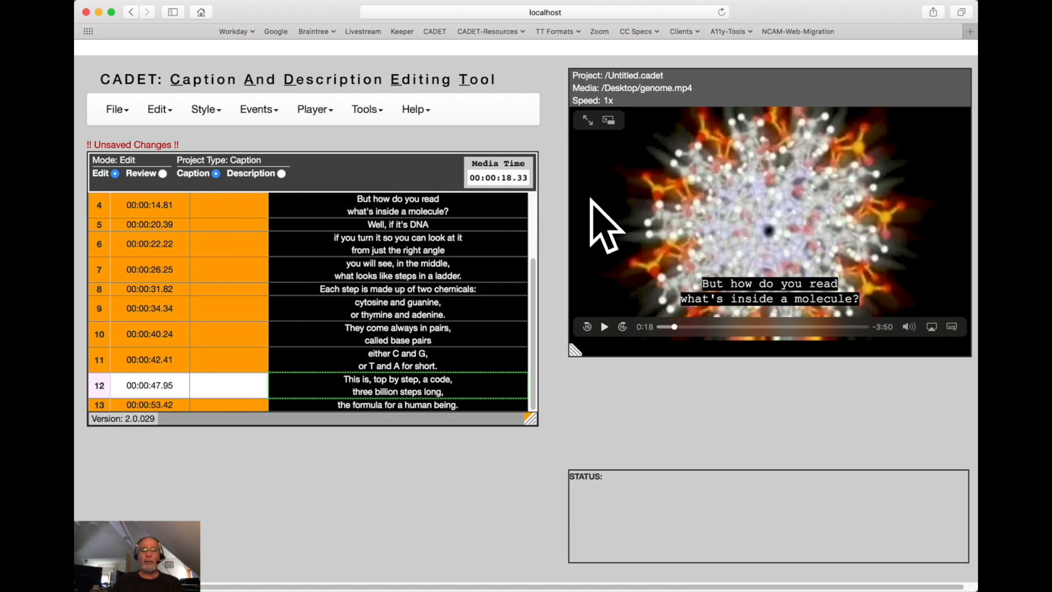
Step: Return to caption 1 and play the video from there to review the two-line captions
drag(538, 294, 536, 201)
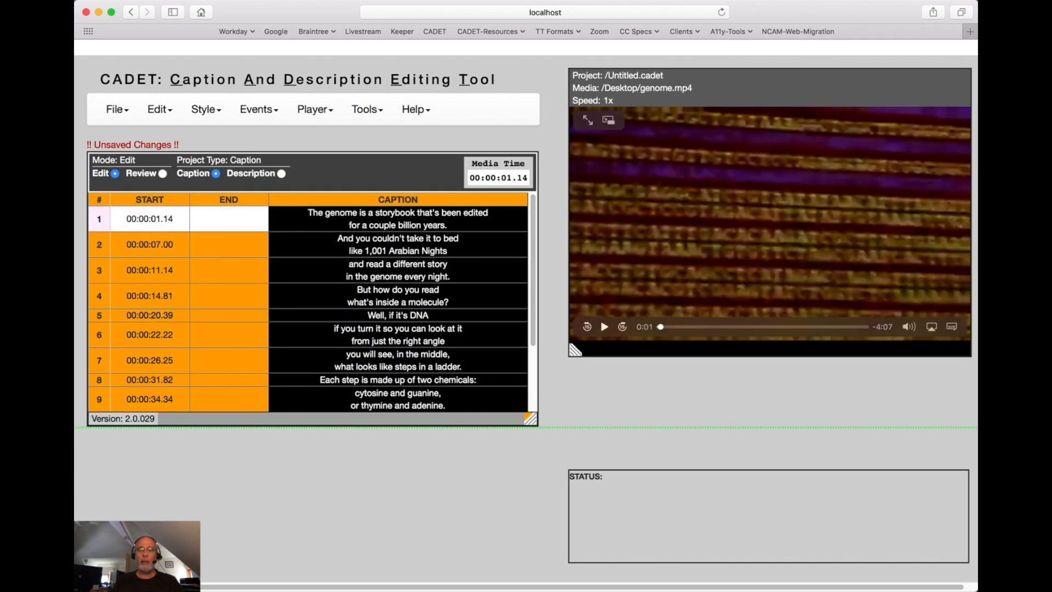
key(ctrl+space)
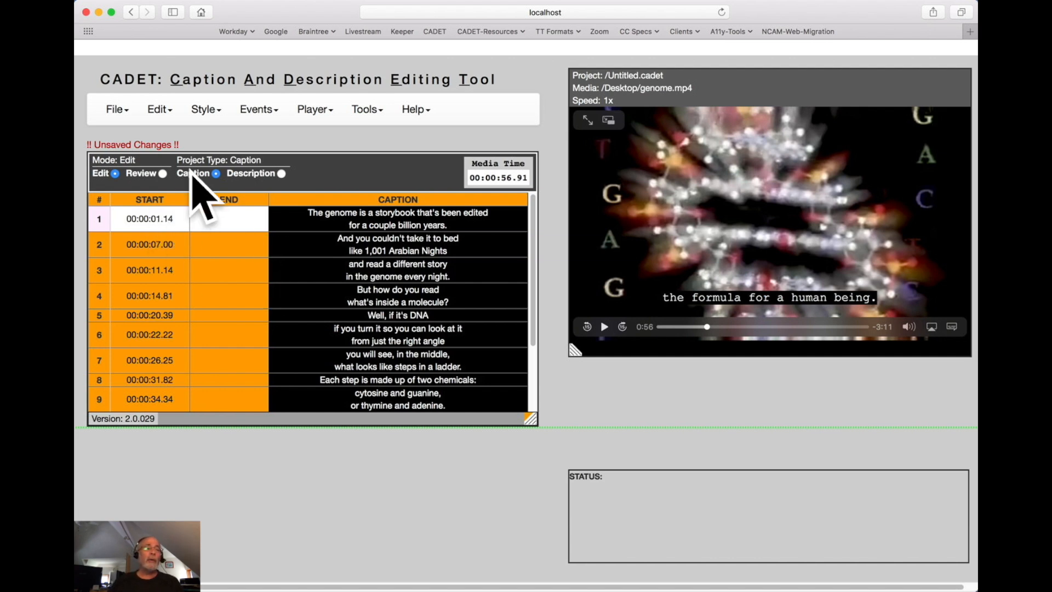
Step: Export the captions in SRT format as genome.srt to the Desktop folder and dismiss the confirmation
click(116, 109)
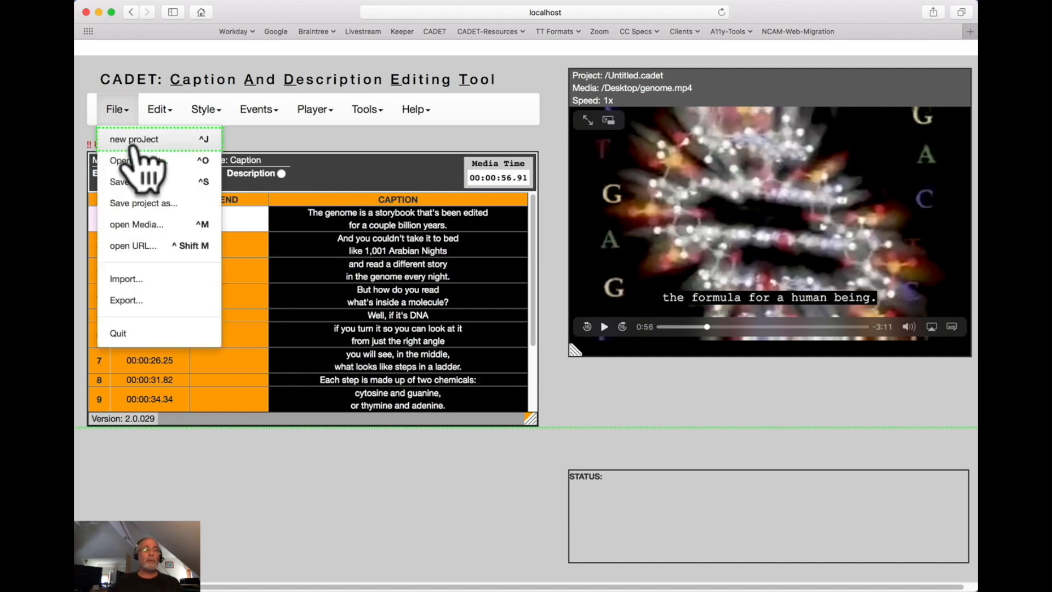
click(131, 299)
click(390, 199)
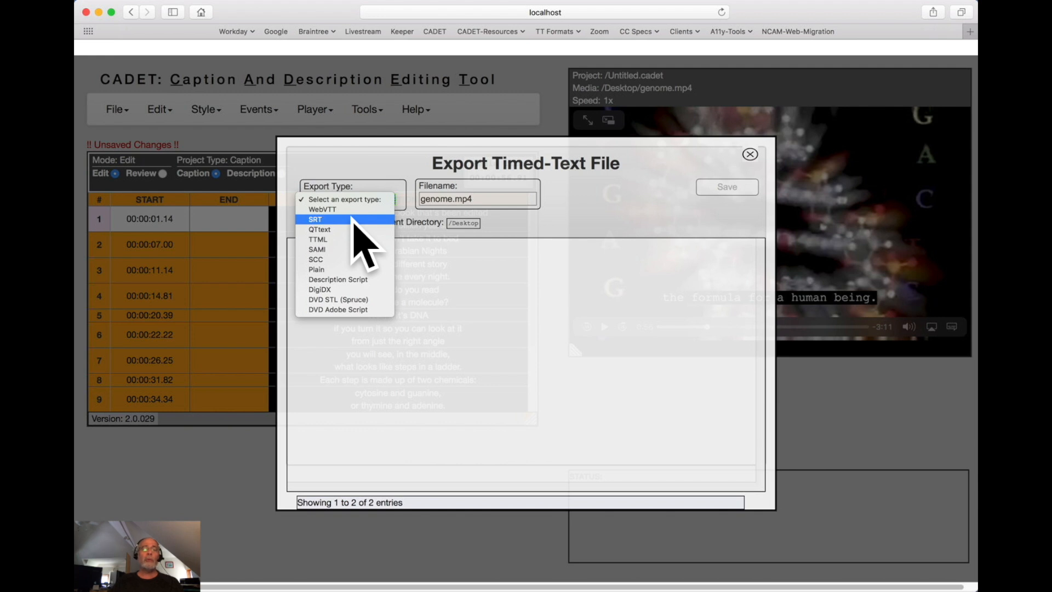
click(352, 219)
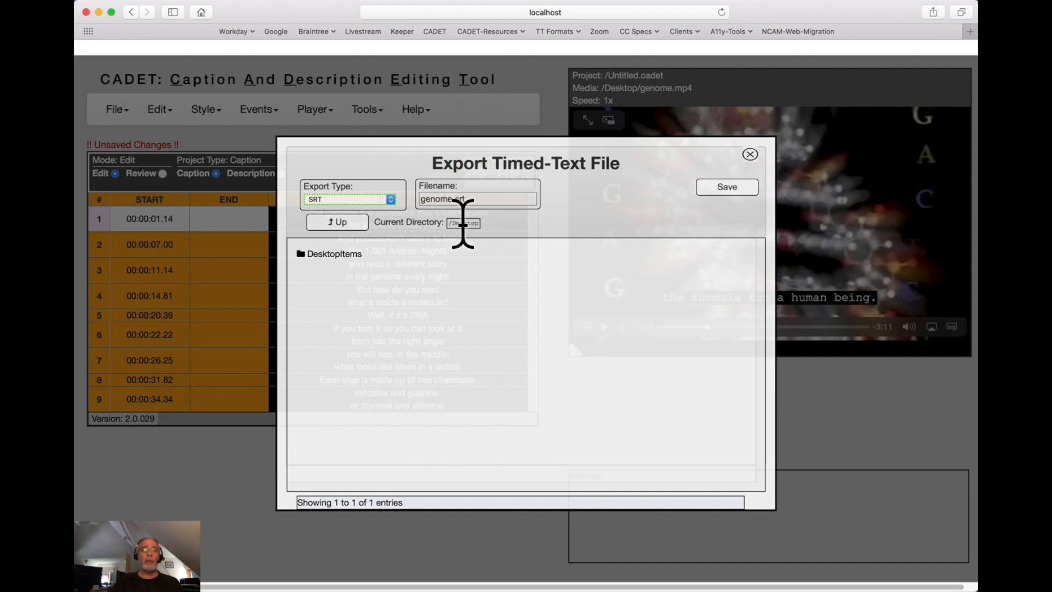
click(722, 186)
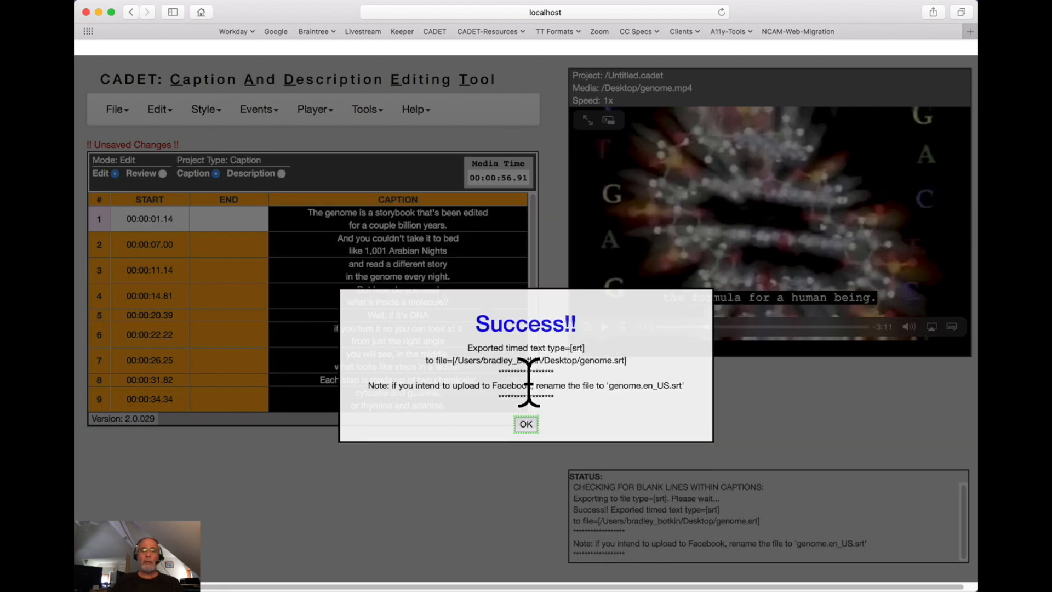
click(526, 425)
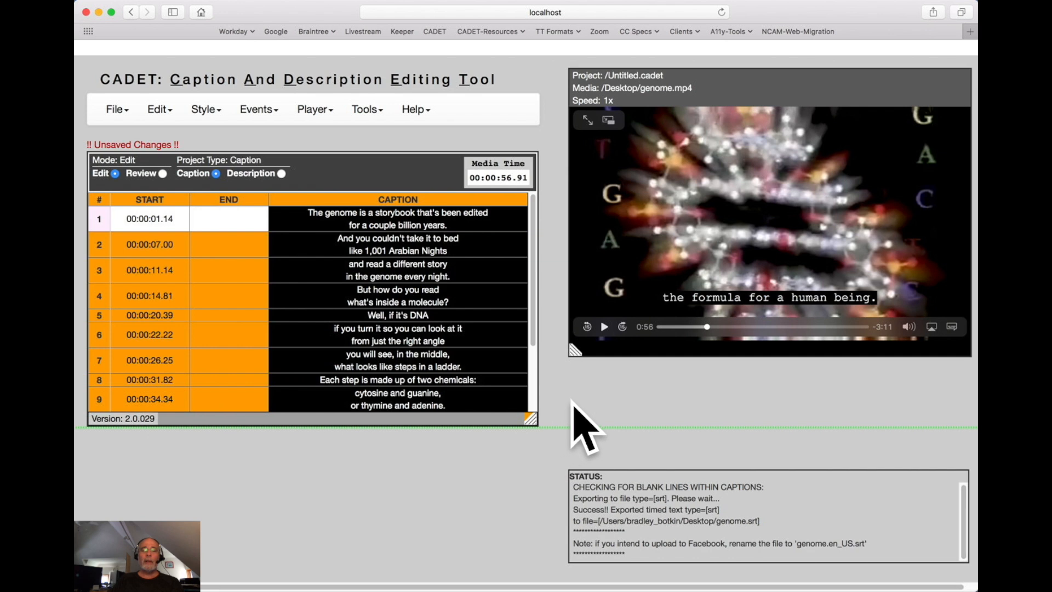